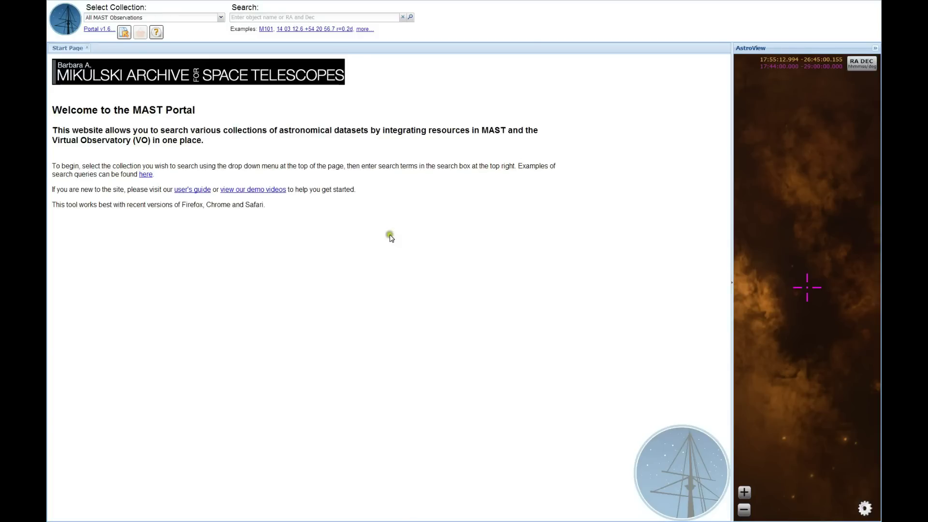
Search all MAST observations for 'm60 r=3m', covering M60 within a 3-arcminute radius.
click(267, 20)
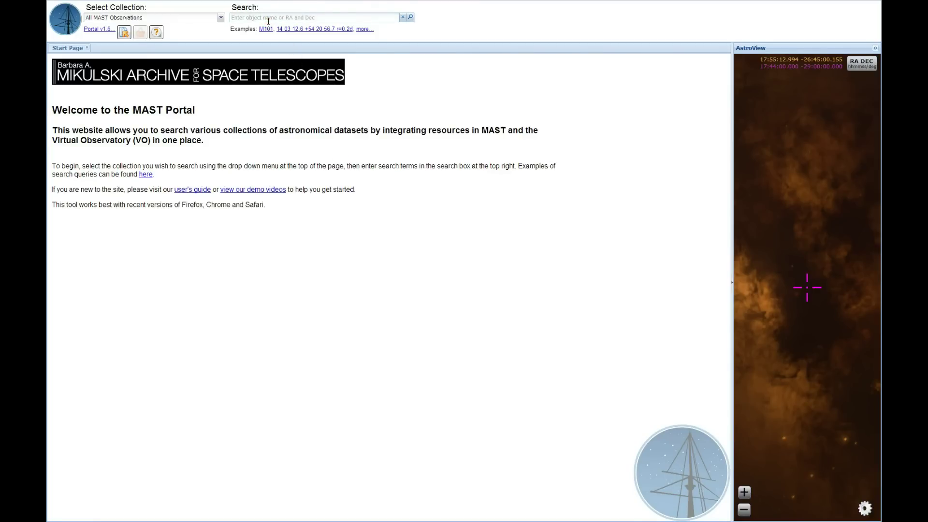
text(m60 r=3m)
key(Return)
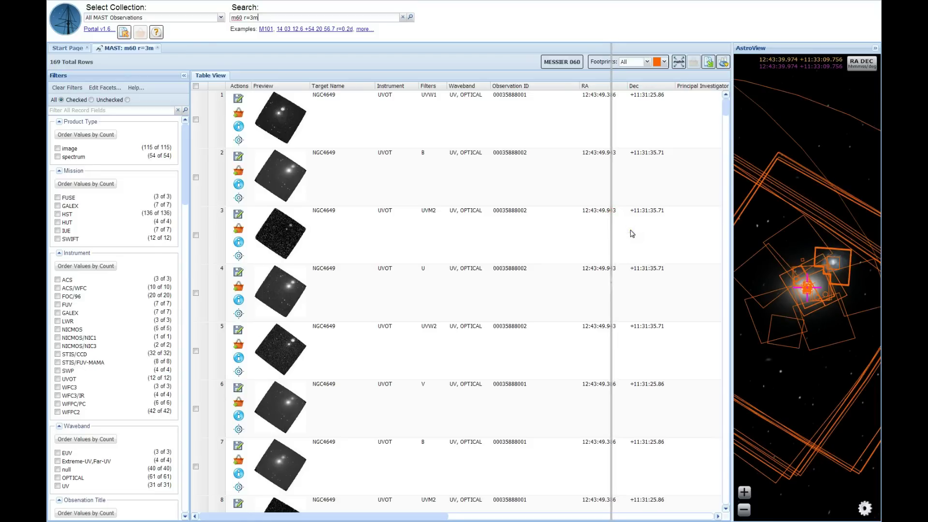
Widen the sky view to see the 169 orange M60 footprints clustered around the galaxy.
drag(632, 234, 630, 230)
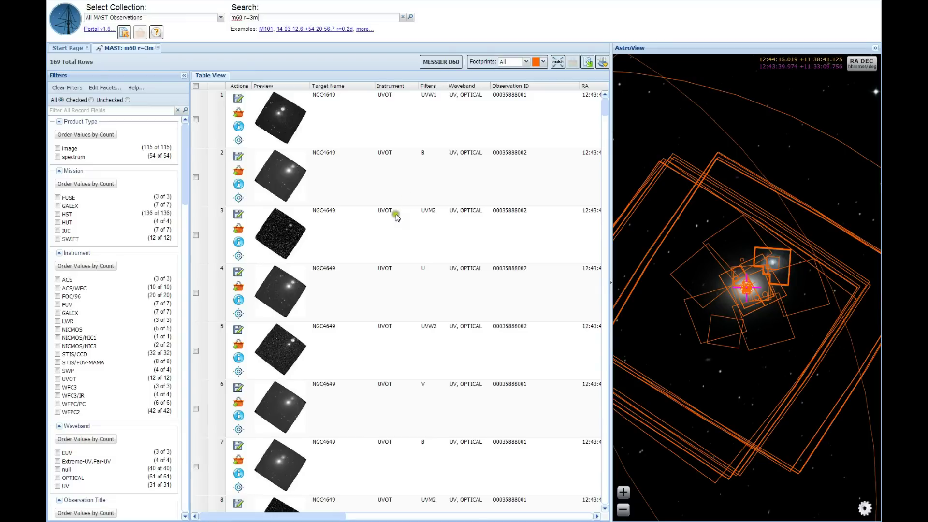
Scroll through the 169 listed observations, from UVOT NGC4649 images to IUE spectra.
scroll(342, 266, down, 5)
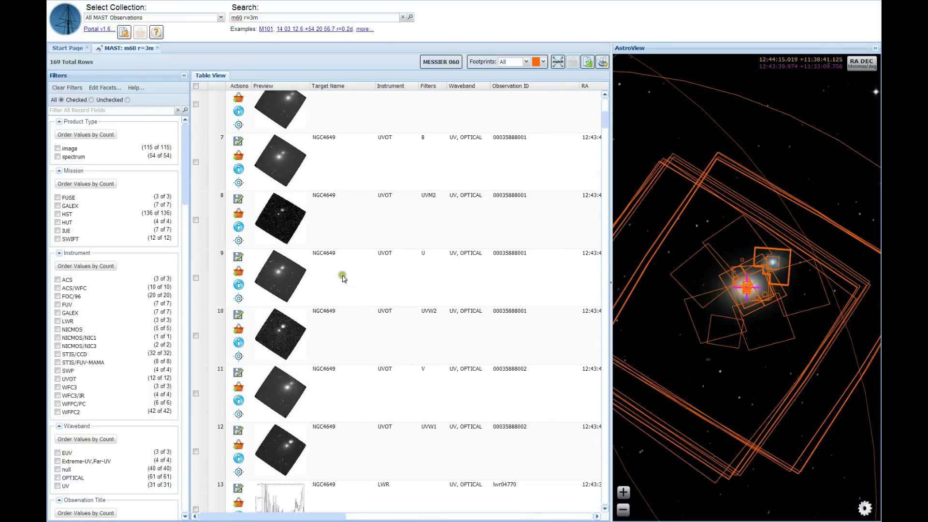
scroll(343, 278, down, 8)
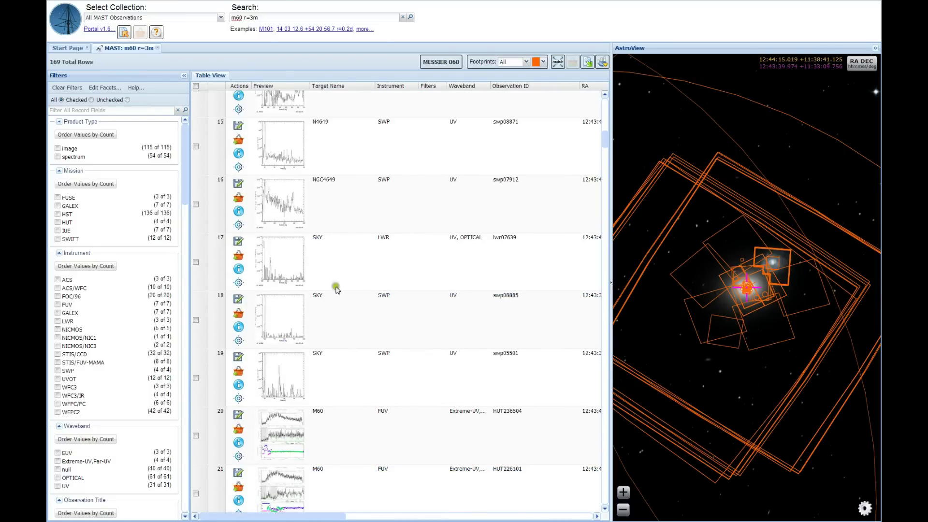
scroll(285, 222, up, 6)
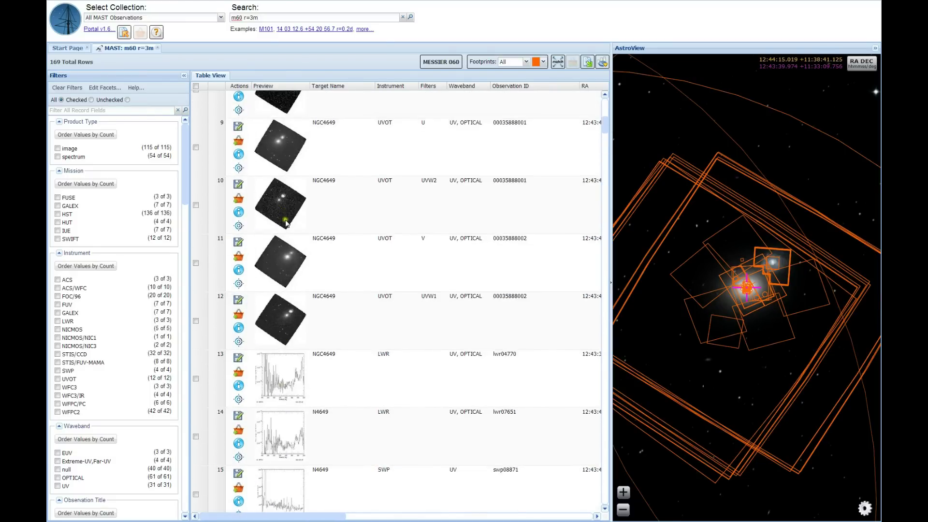
scroll(285, 223, up, 3)
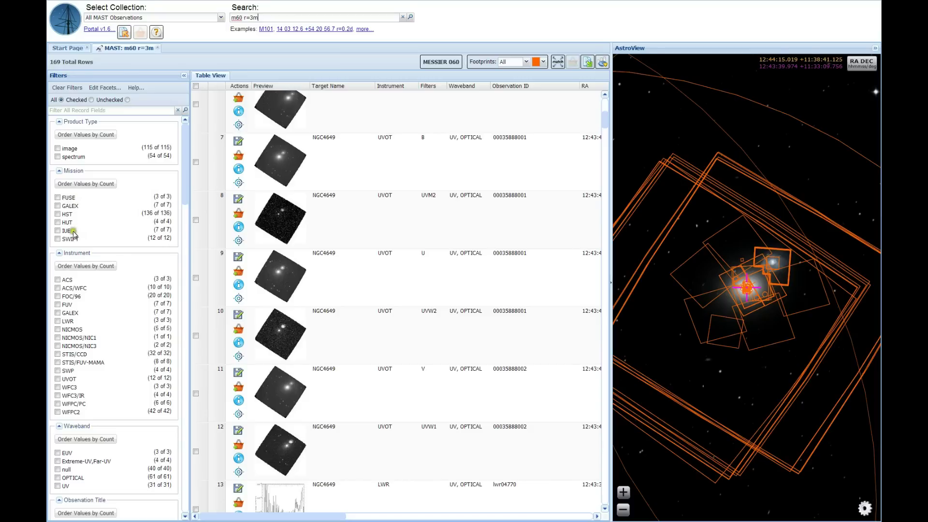
Lower the RA (deg) upper limit to about 12:43:43, leaving 149 of 169 observations.
drag(185, 191, 183, 249)
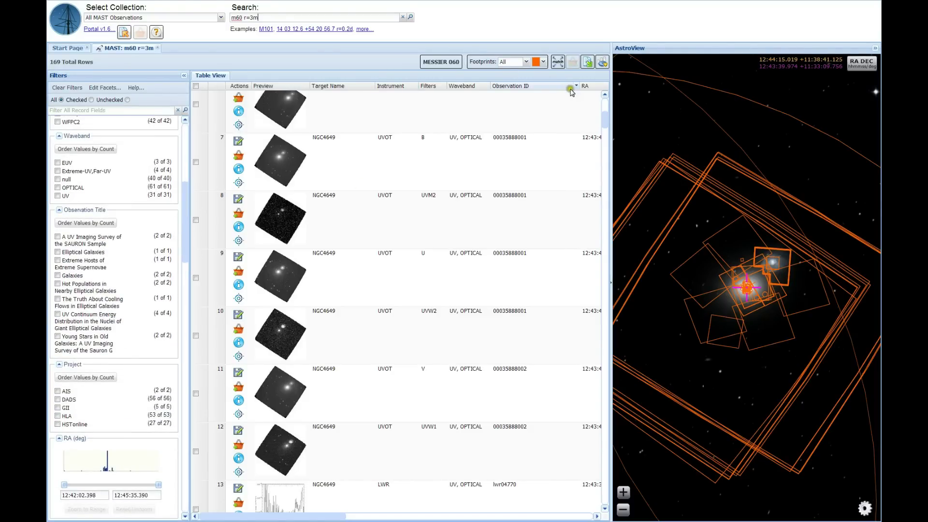
drag(311, 517, 278, 518)
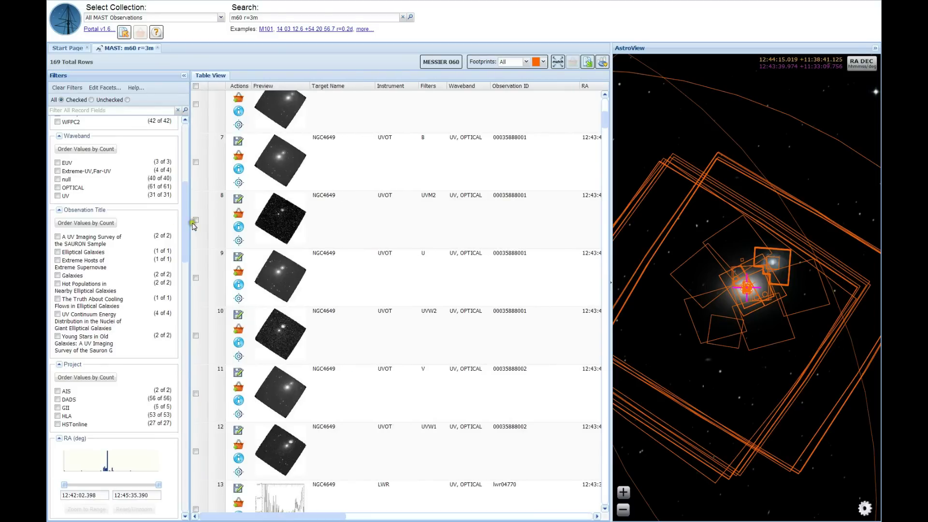
drag(182, 244, 179, 293)
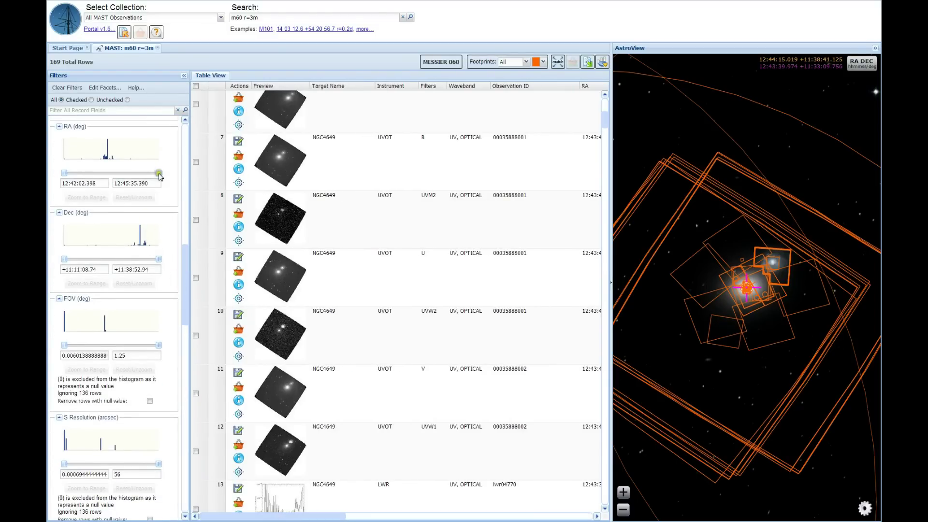
drag(159, 175, 109, 184)
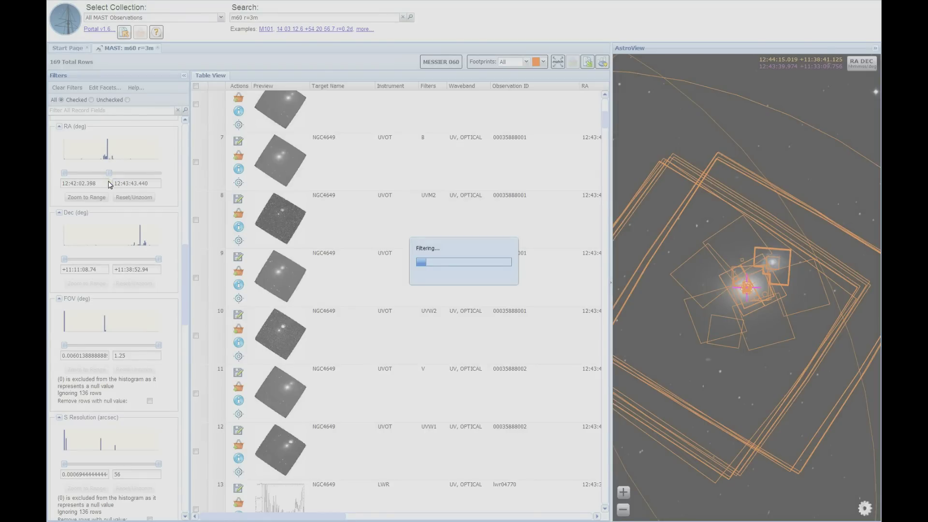
Apply the ACS instrument filter, narrowing the table to 3 VCC1978 ACS rows.
click(108, 258)
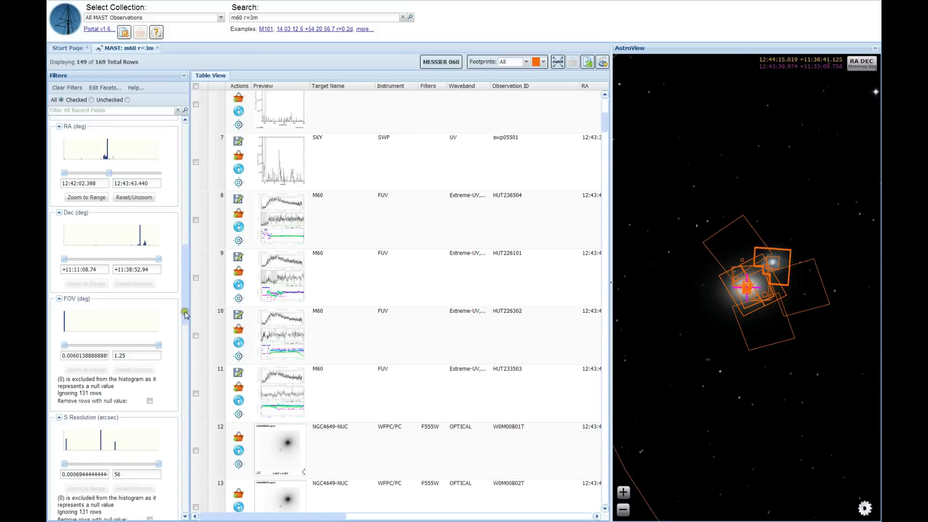
drag(186, 315, 186, 223)
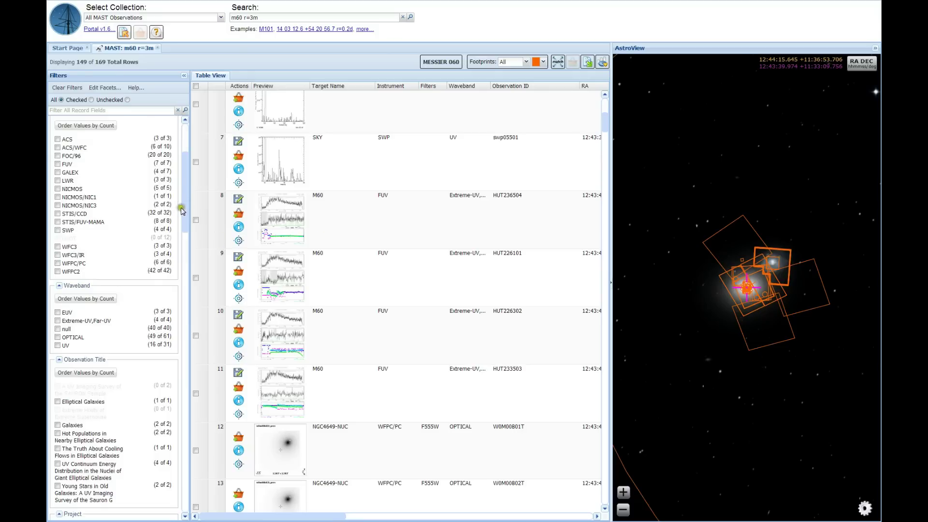
drag(188, 207, 186, 178)
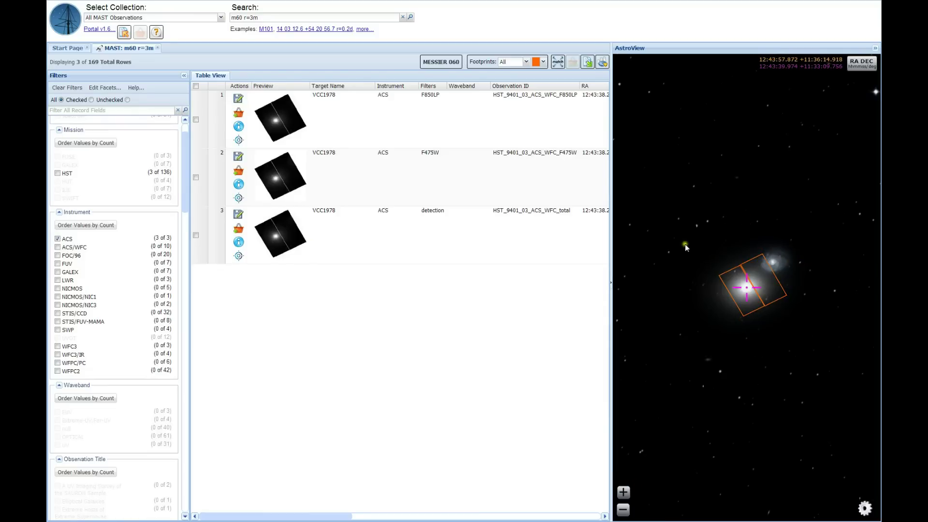
Select the three VCC1978 ACS observations via their footprint, then clear the ACS instrument filter.
click(743, 269)
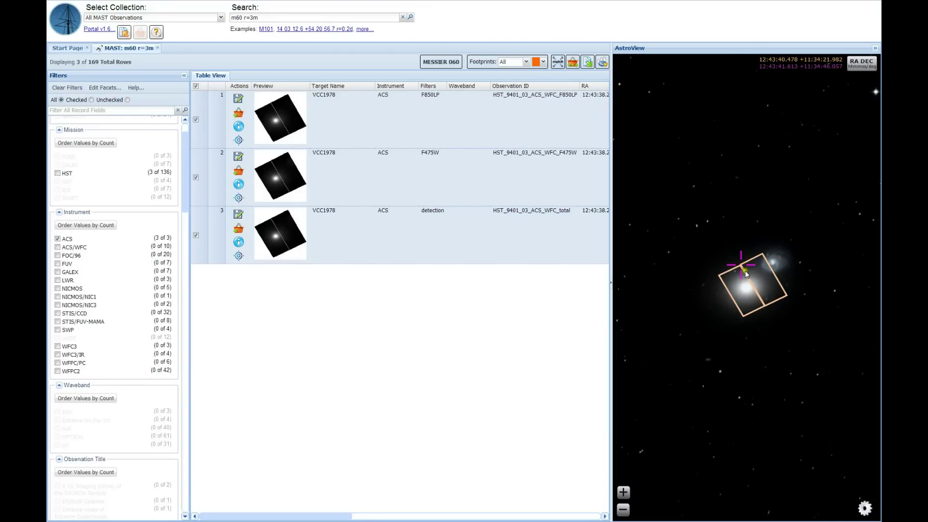
click(58, 239)
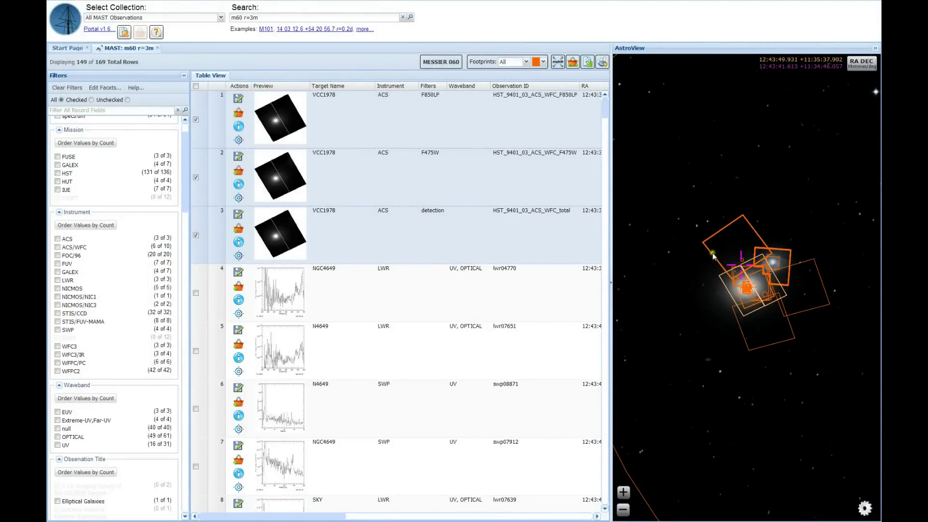
Also select the two LWR spectrum observations and add all five to the Download Basket.
click(804, 261)
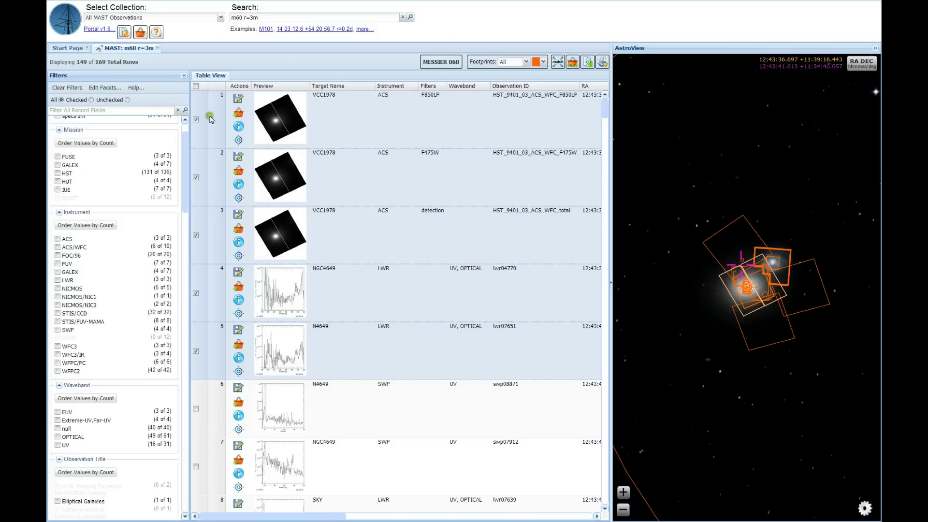
click(573, 64)
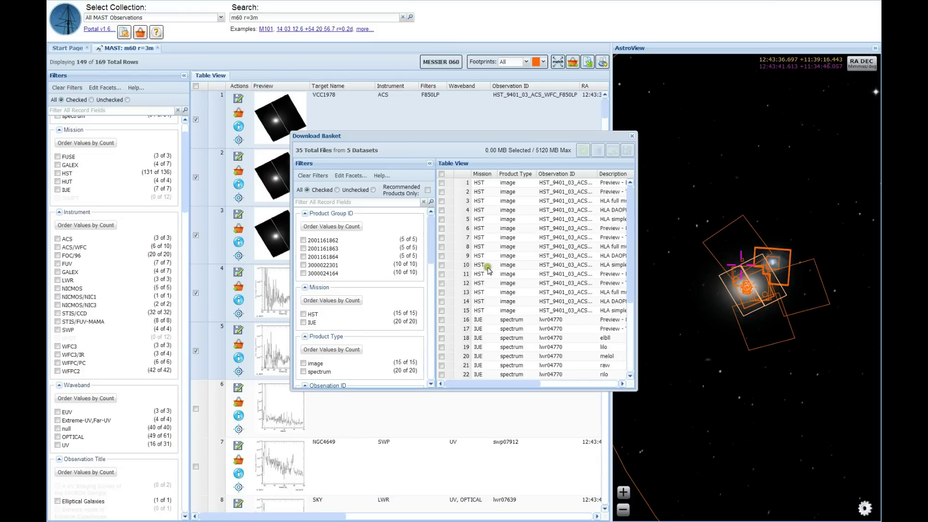
drag(638, 282, 779, 265)
Show only the 10 recommended products in the basket and select all of them, about 385 MB.
click(427, 189)
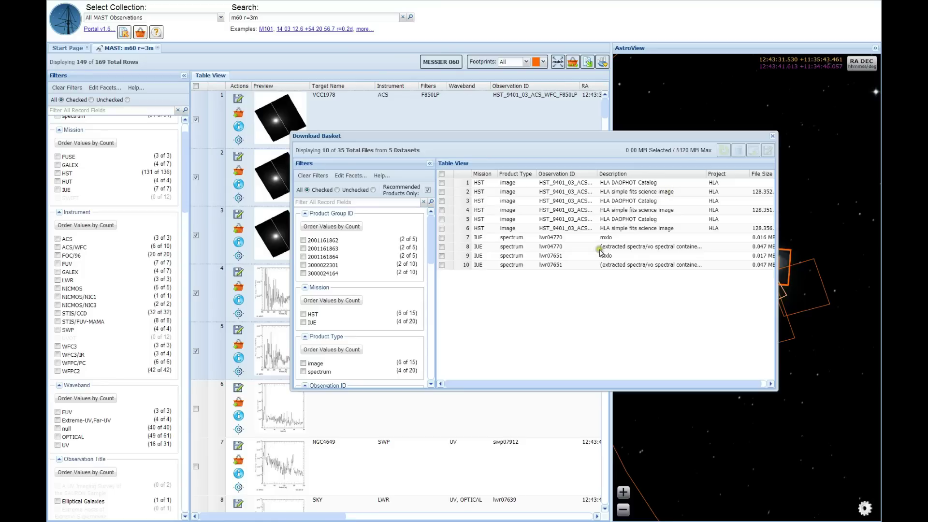
click(567, 266)
click(442, 173)
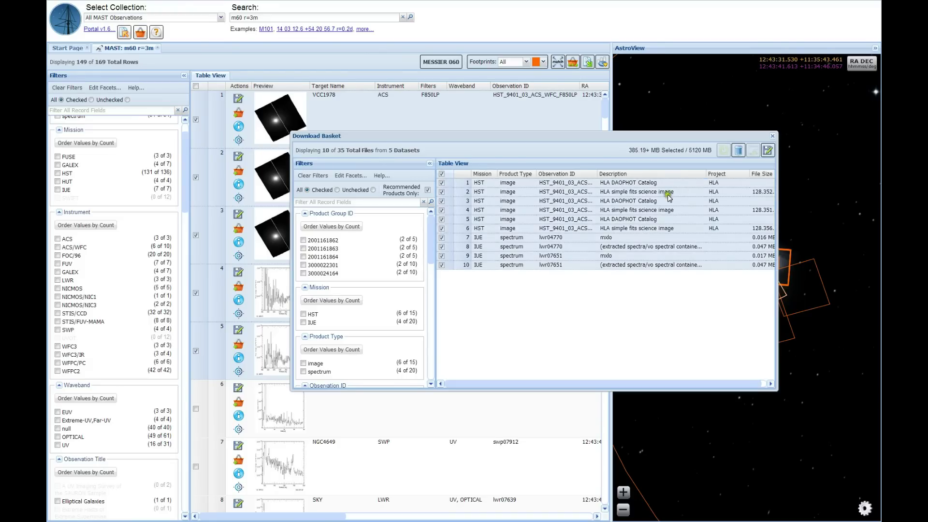
click(768, 151)
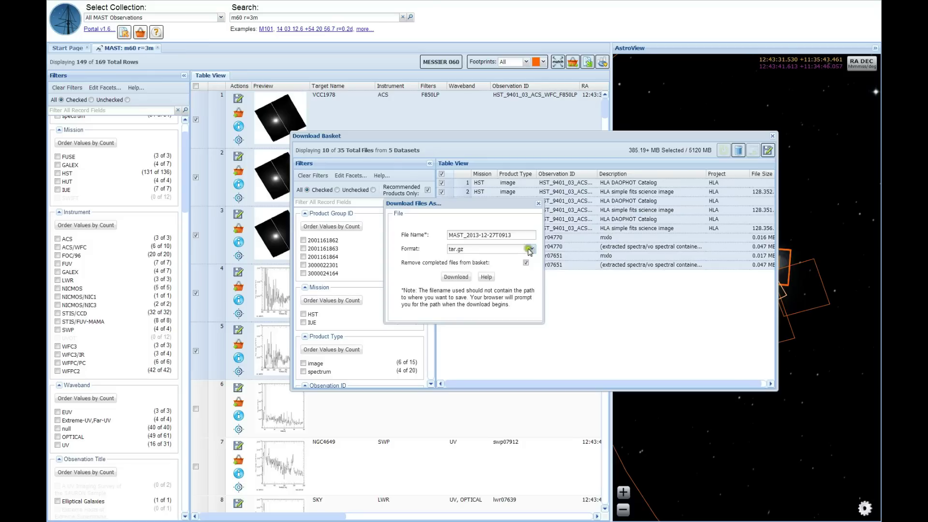
Review bundle formats, keep tar.gz, and start bundling the archive MAST_2013-12-27T0914.
click(532, 252)
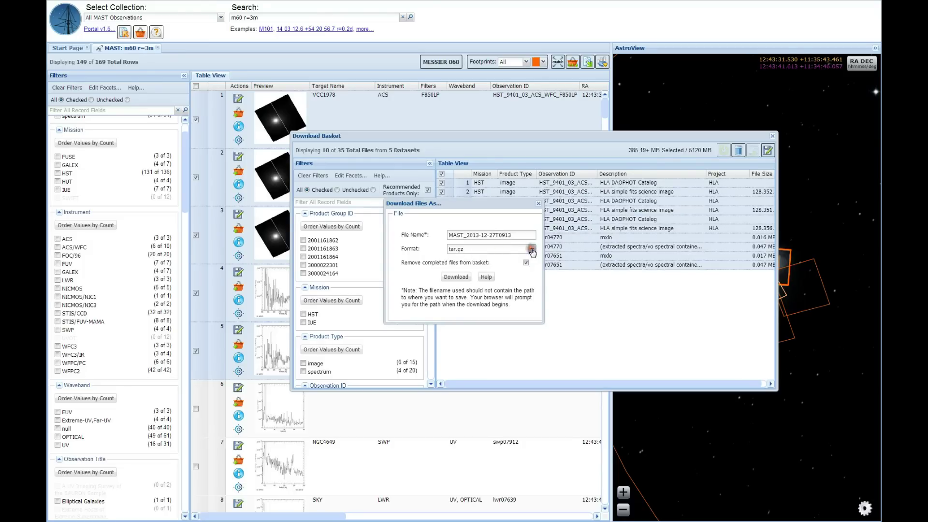
click(521, 251)
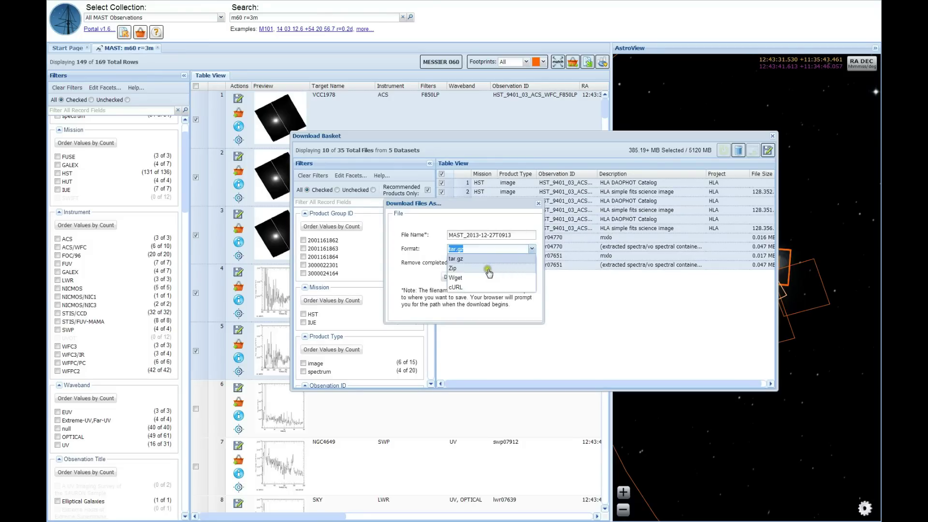
click(480, 287)
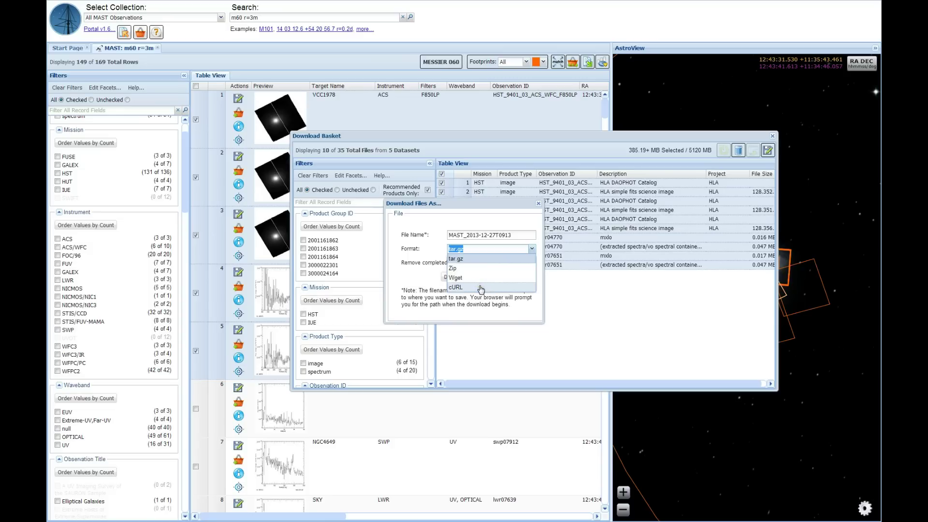
click(479, 280)
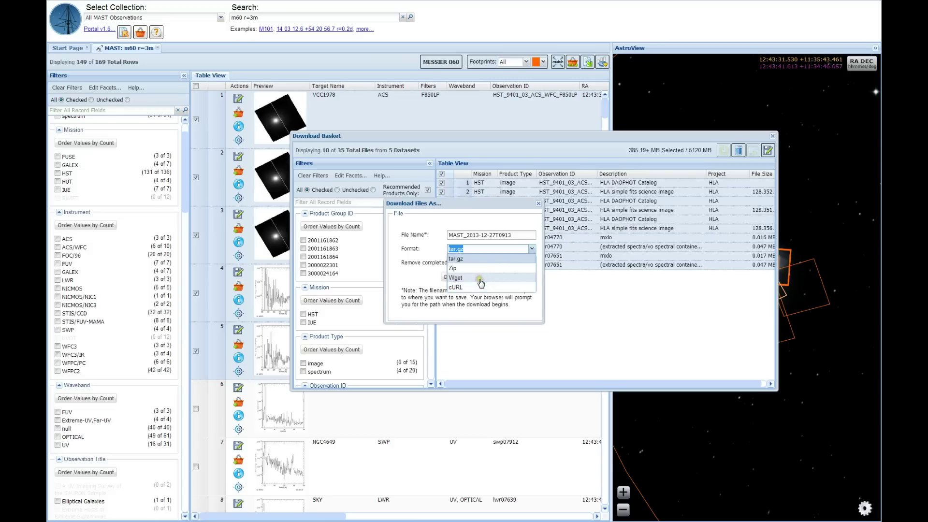
click(578, 283)
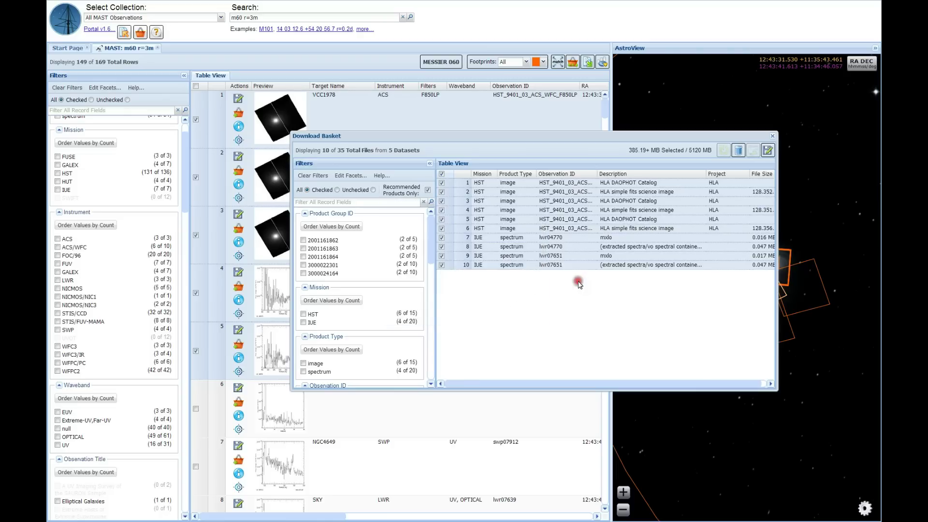
click(768, 150)
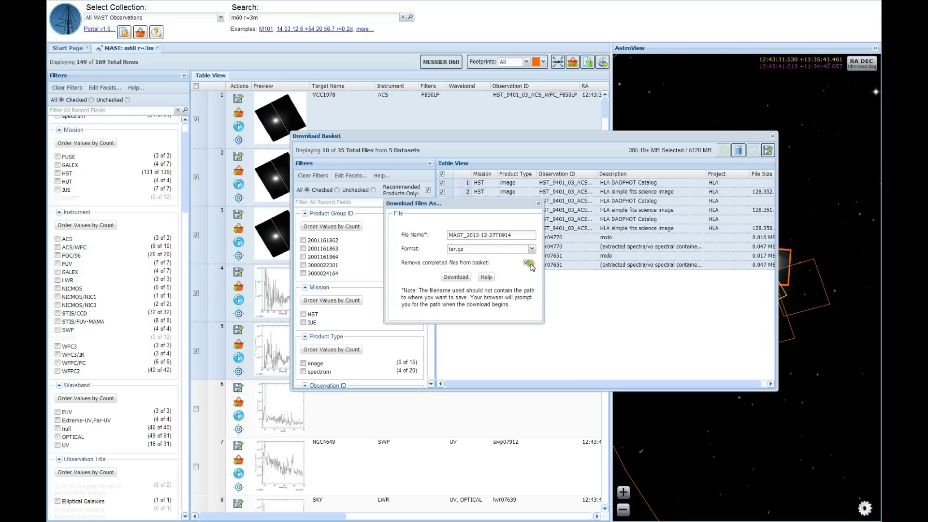
click(526, 264)
click(457, 278)
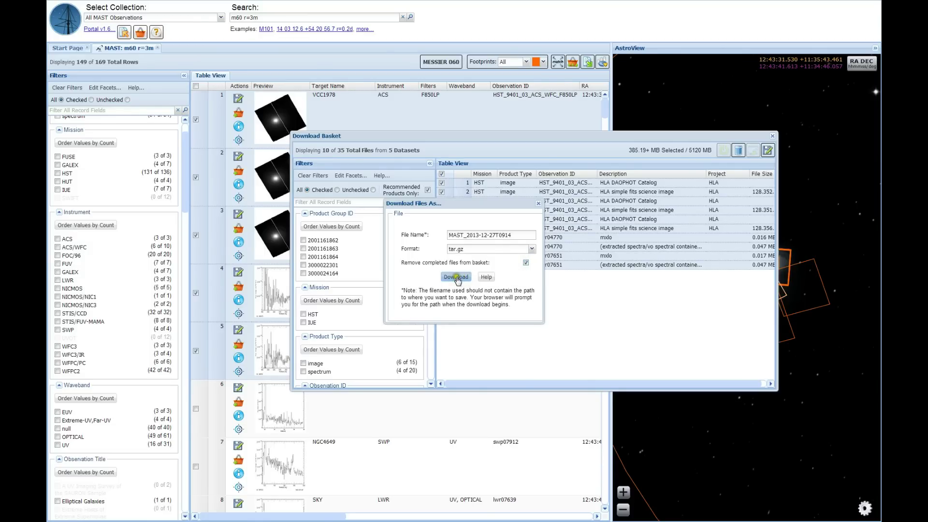